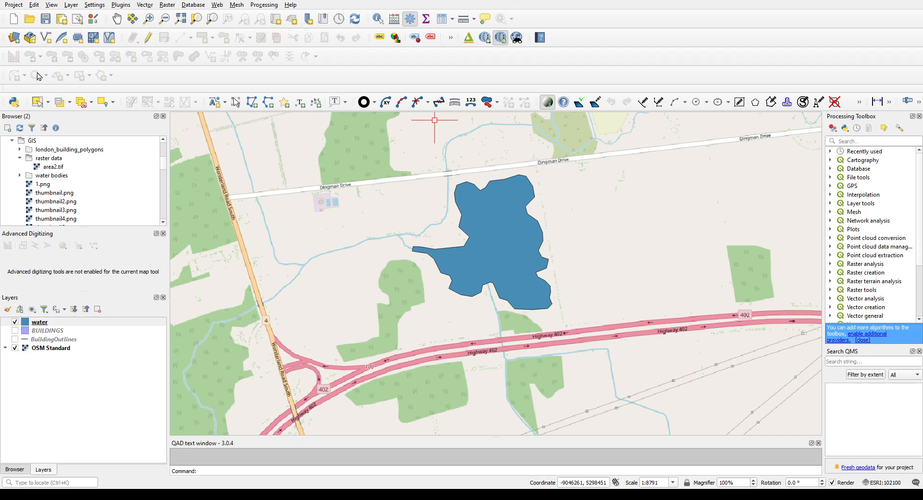
Step: Add area2.tif from the raster data folder to the map and zoom to the area2 layer
click(56, 166)
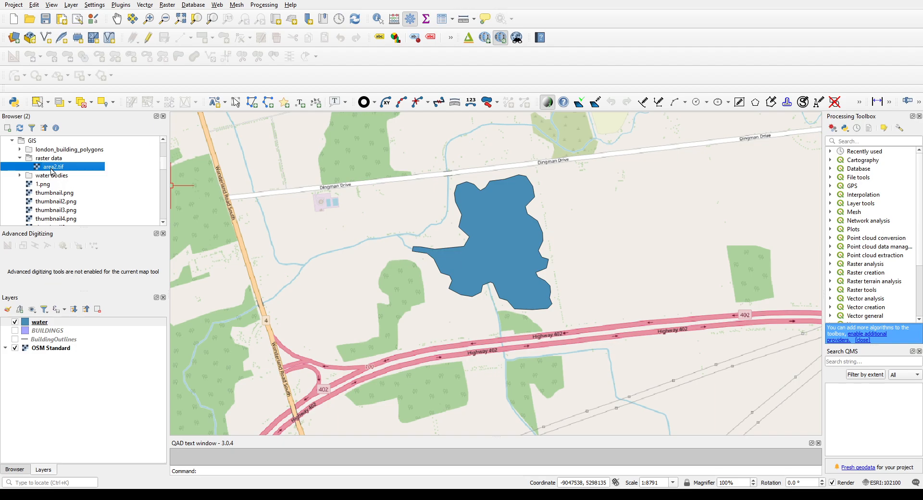
drag(53, 169, 370, 247)
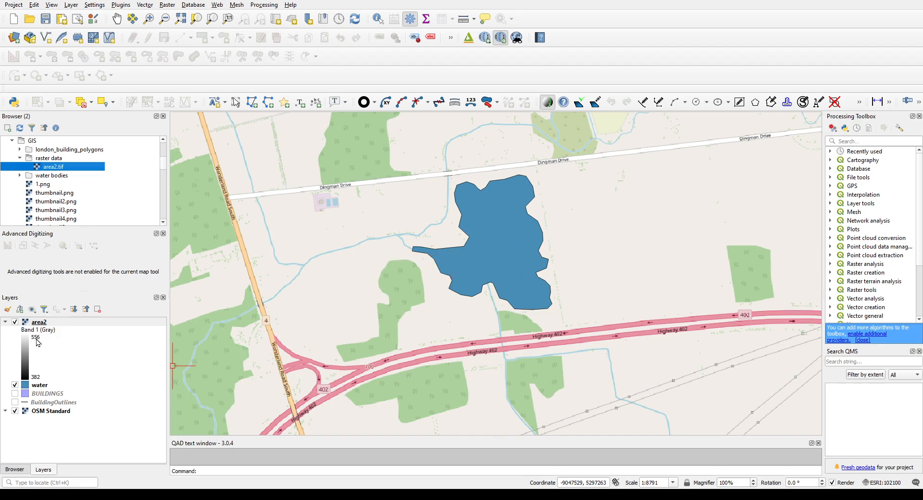
click(42, 324)
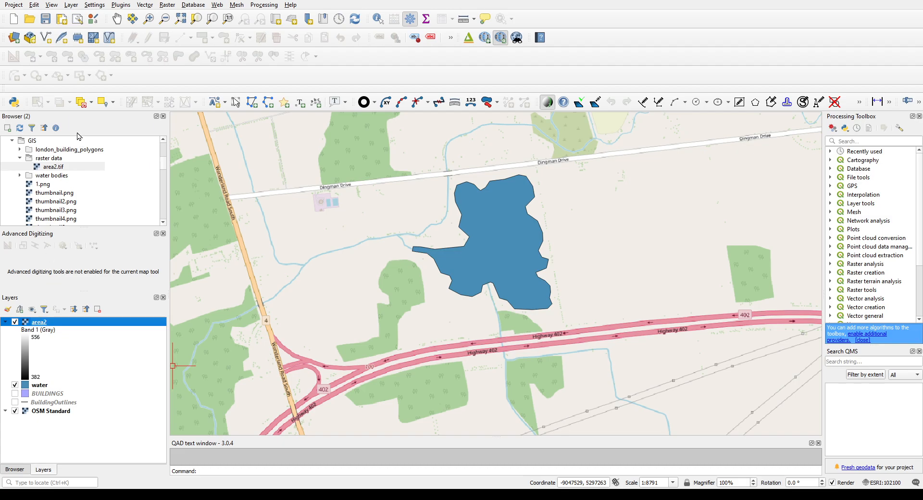
key(ctrl+shift+z)
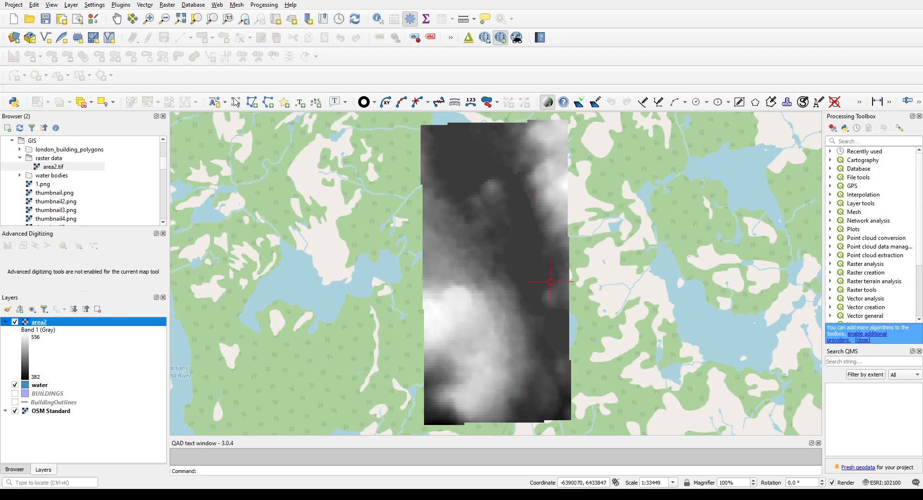
Step: Examine the area2 raster's grayscale cells up close and its extent over the basemap
scroll(496, 271, up, 1)
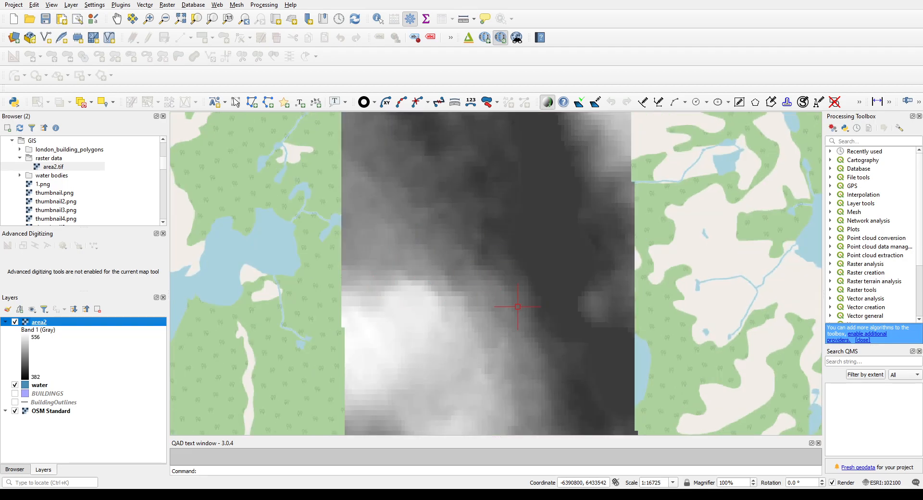
scroll(451, 299, up, 3)
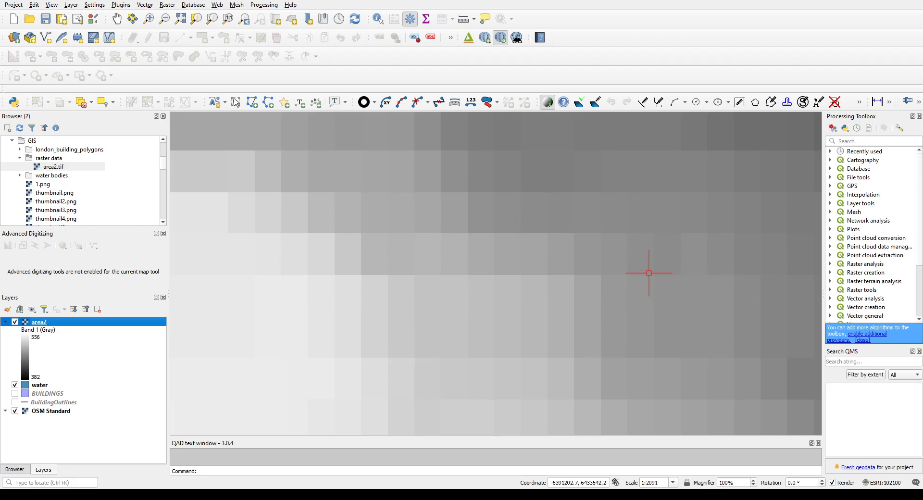
scroll(508, 329, down, 4)
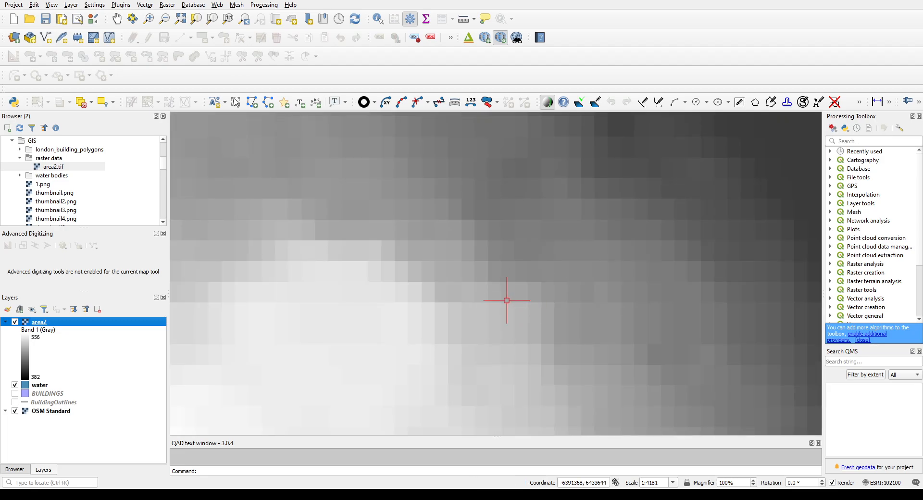
scroll(510, 313, down, 1)
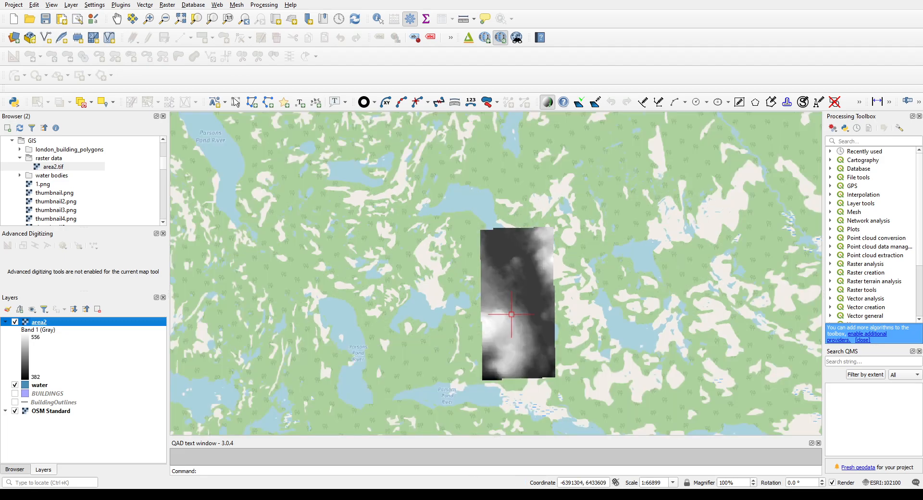
scroll(511, 314, up, 1)
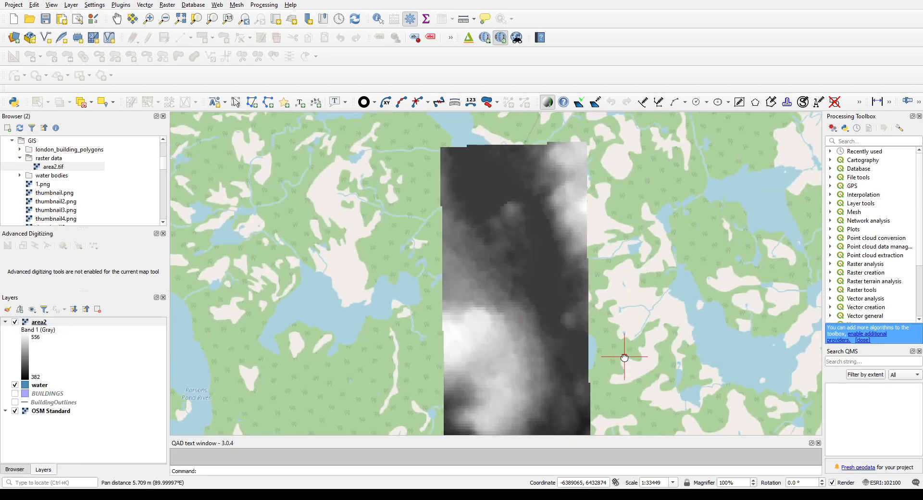
drag(622, 356, 591, 325)
drag(432, 266, 421, 283)
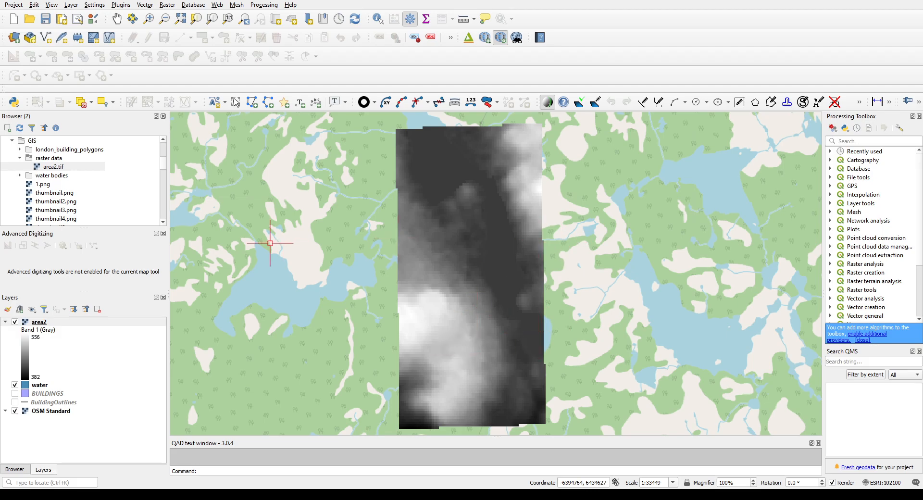
Step: Style the area2 raster with a pseudocolor ramp running from blue for low values to red for high values
click(40, 325)
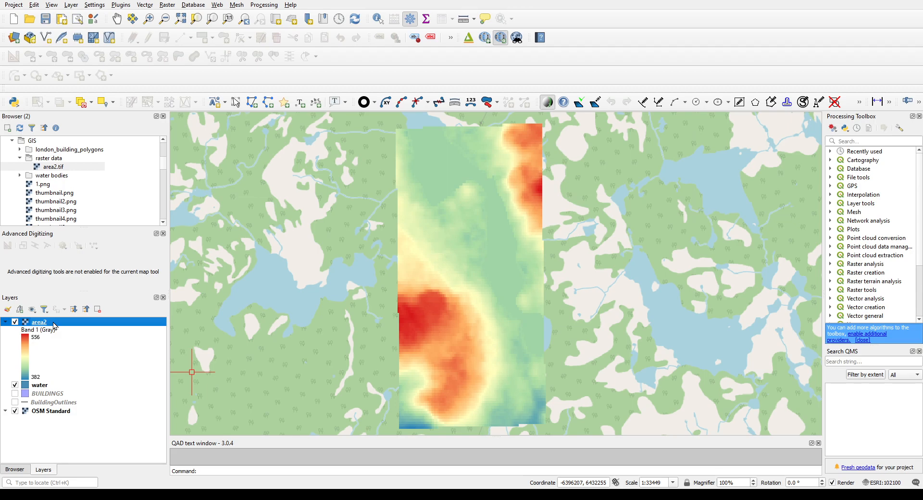
double_click(79, 318)
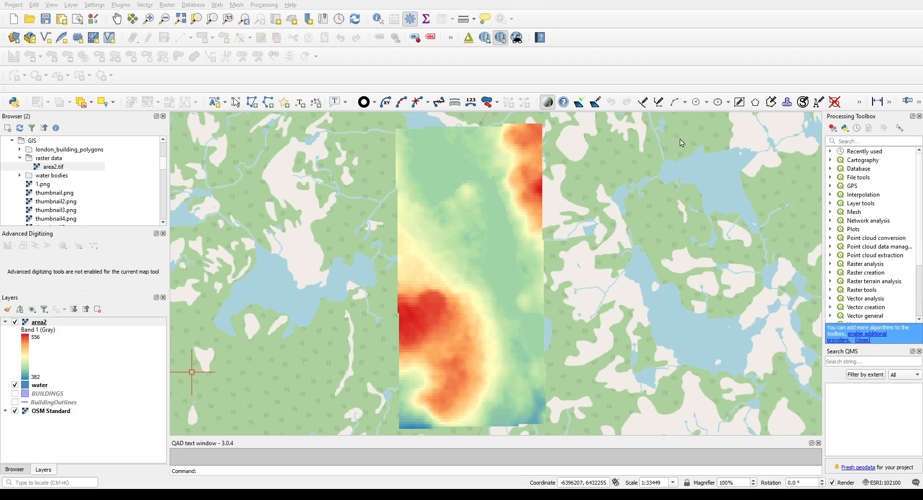
click(888, 2)
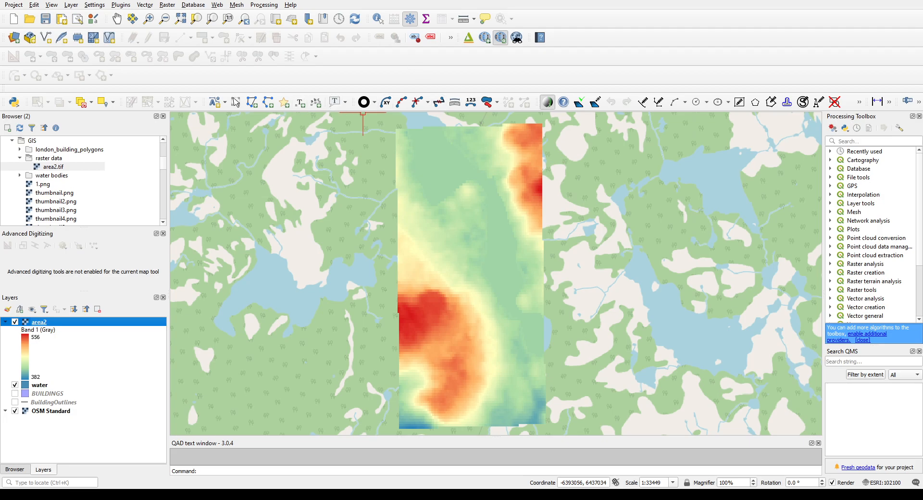
Step: Extract contour lines at 10-unit intervals from the area2 raster into a layer named elevation contour
click(171, 7)
click(275, 107)
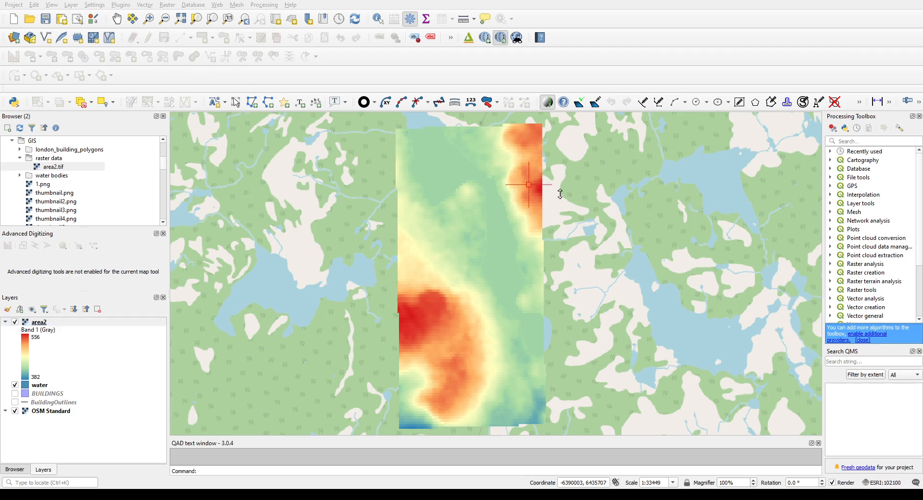
click(507, 221)
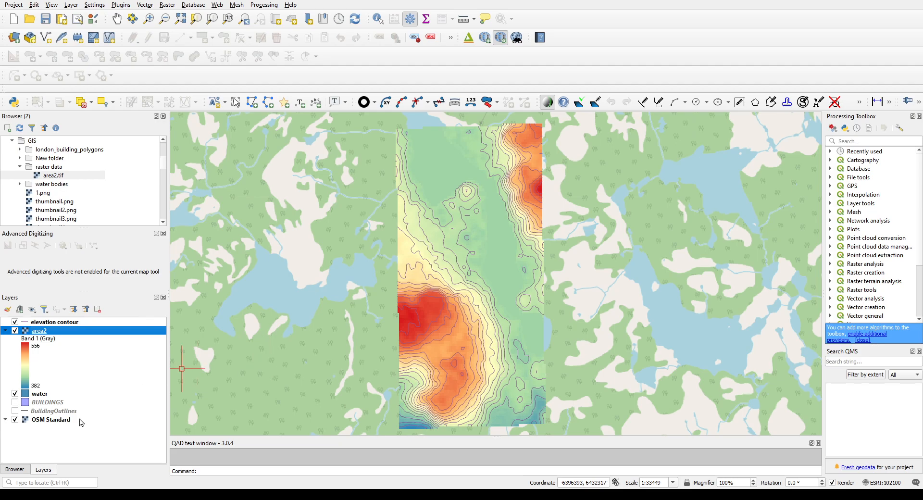
Step: Hide the OSM Standard basemap and change the elevation contour lines to black
click(15, 420)
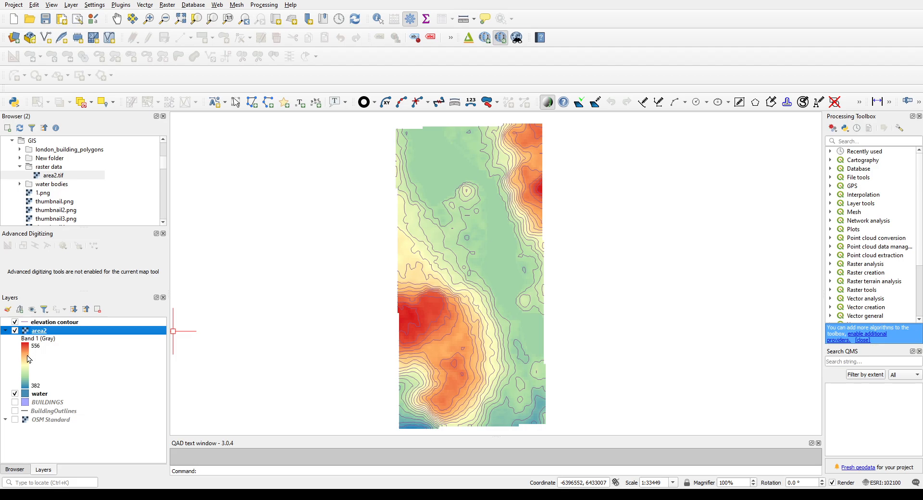
click(48, 323)
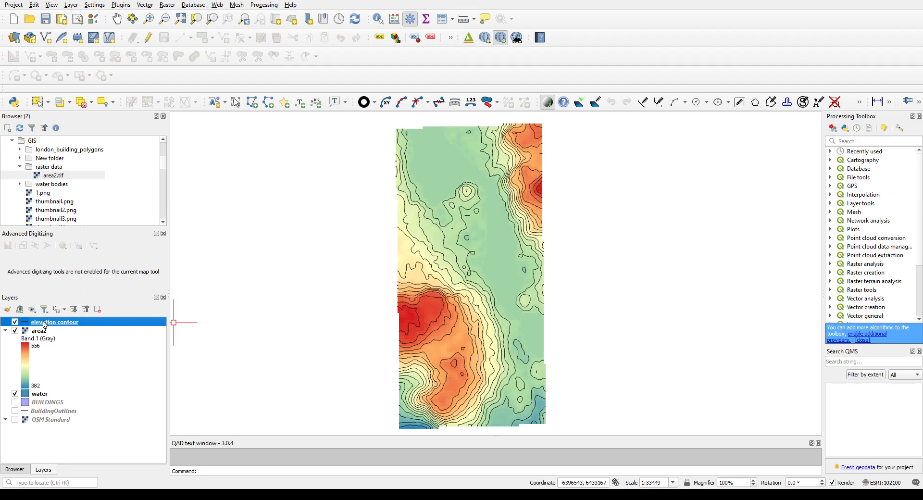
Step: Turn on labels for the elevation contour layer, showing each contour's ID number
click(423, 187)
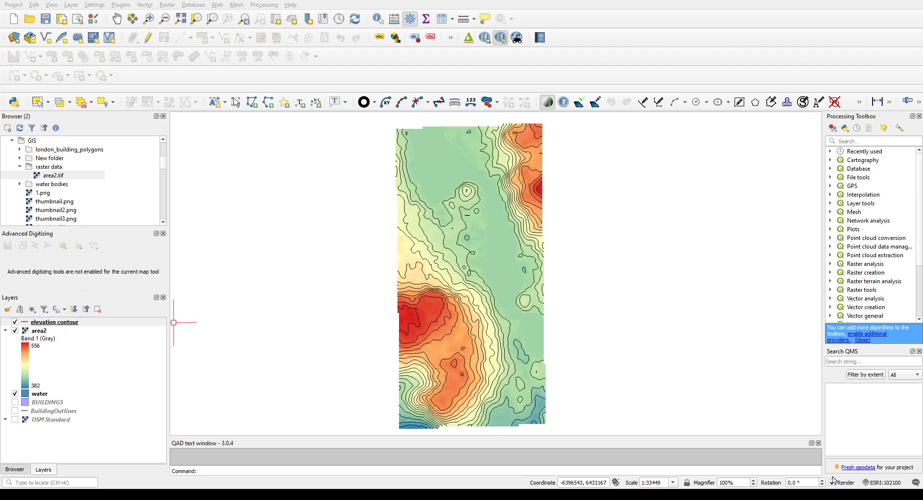
click(164, 321)
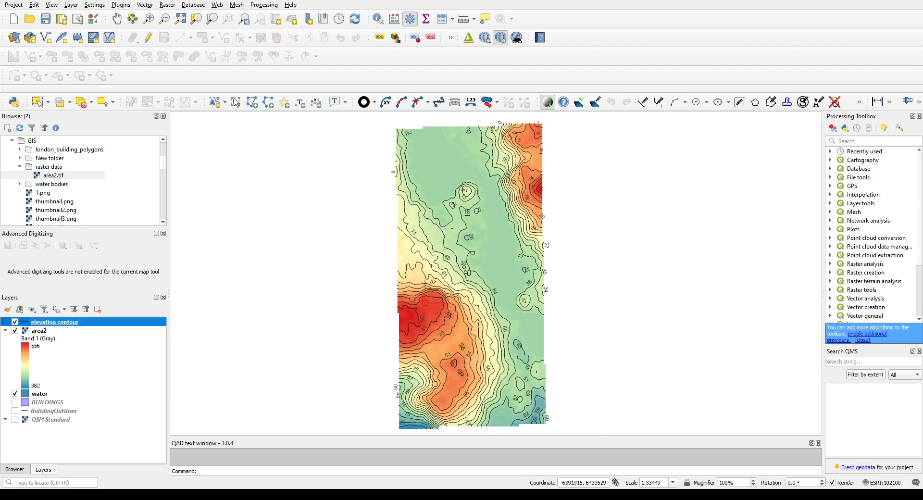
Step: Inspect the contour labels up close around the red high area and save the project
scroll(446, 319, up, 1)
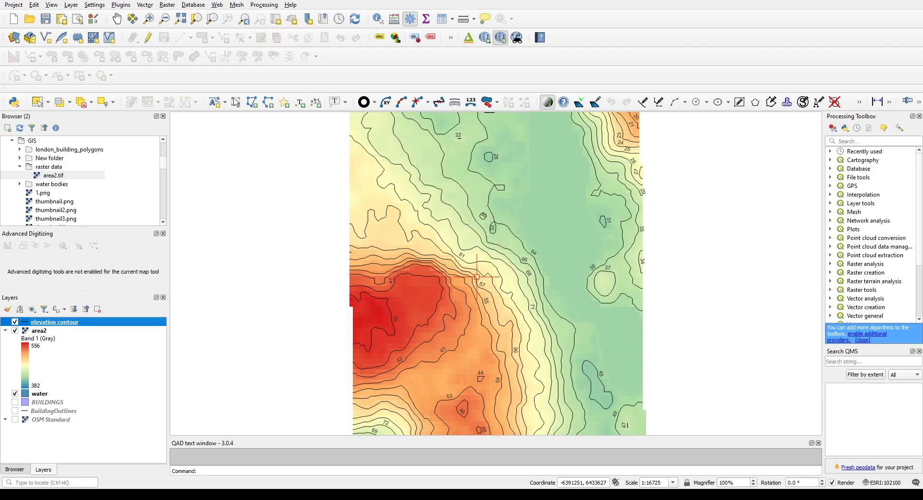
scroll(476, 276, up, 1)
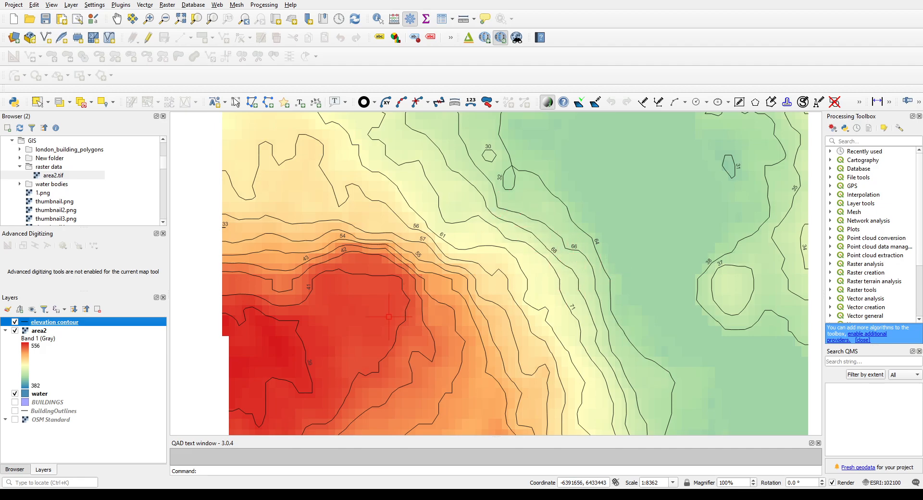
drag(355, 330, 447, 305)
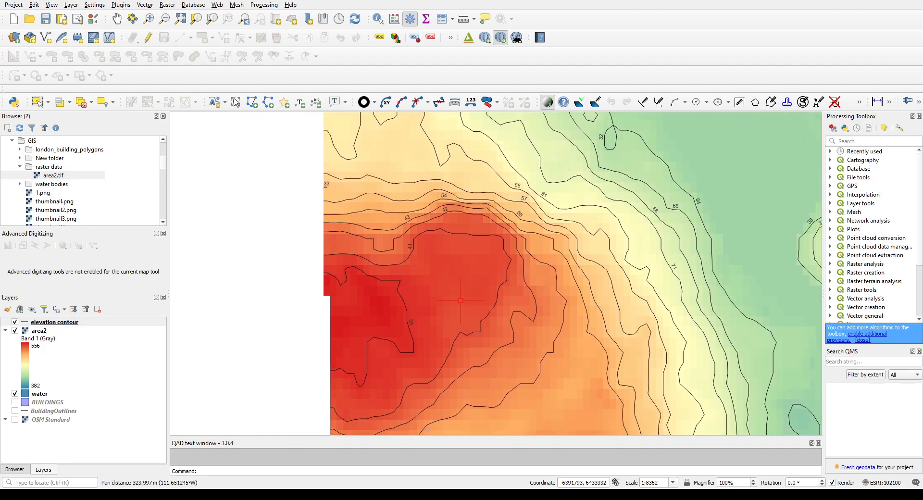
scroll(487, 345, down, 1)
scroll(488, 346, down, 1)
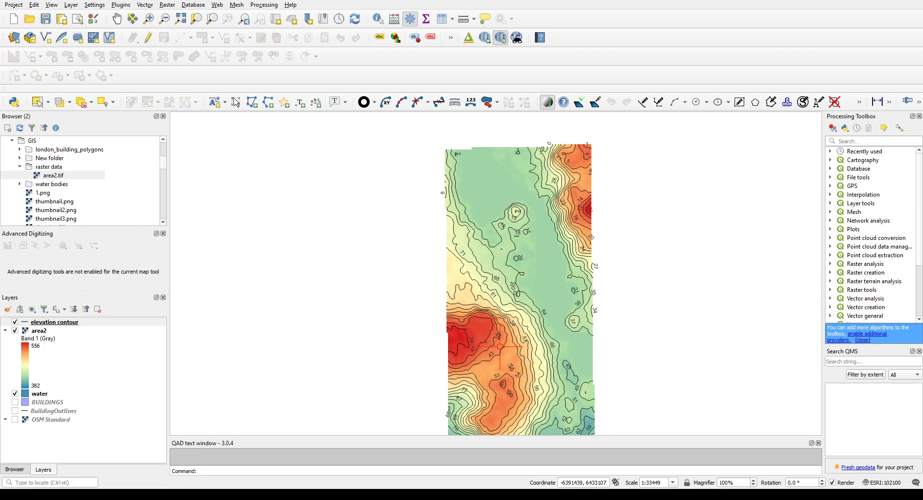
scroll(567, 361, up, 1)
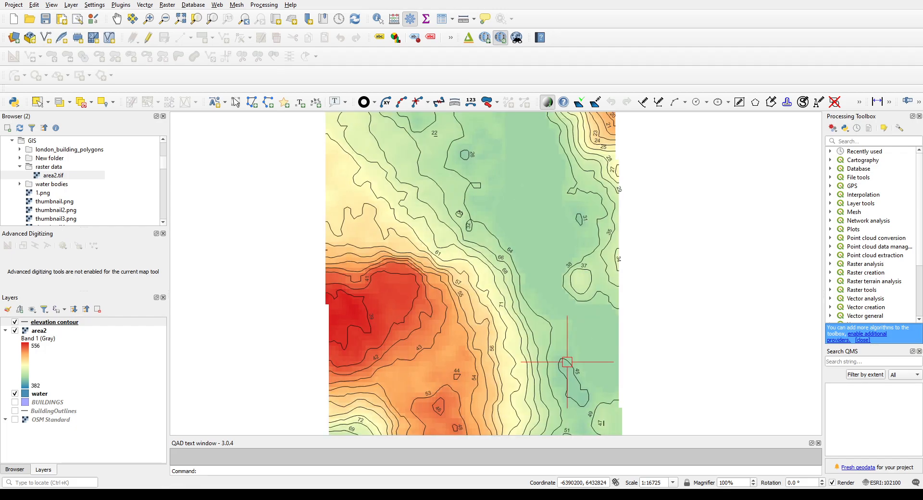
scroll(567, 361, down, 1)
scroll(567, 361, up, 1)
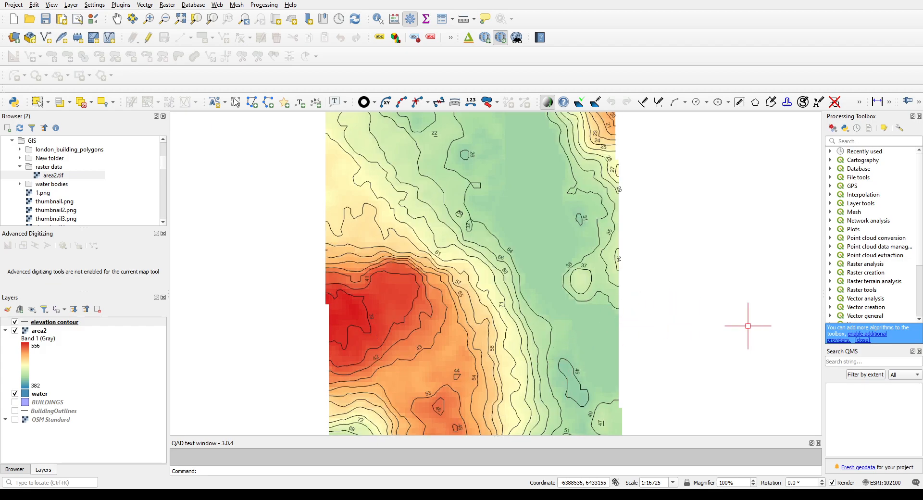
click(45, 20)
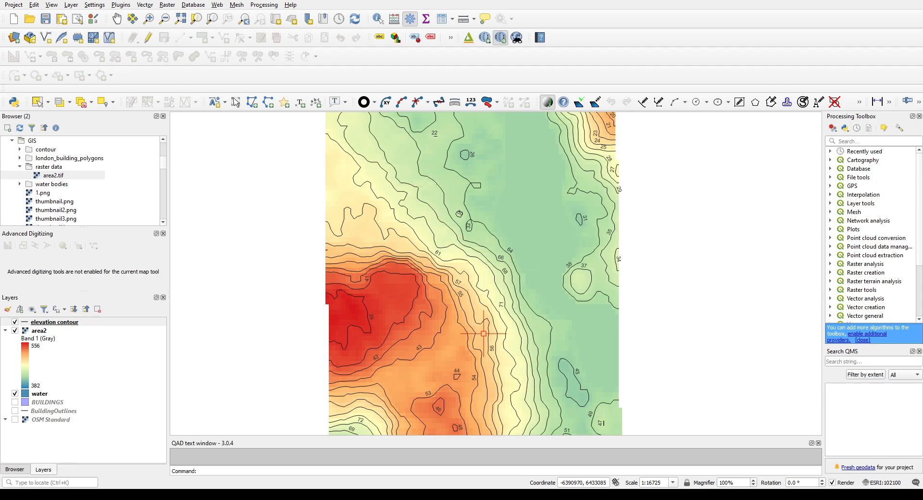
Step: Switch the elevation contour labels to show each line's elevation value and check them on the map
scroll(375, 315, up, 1)
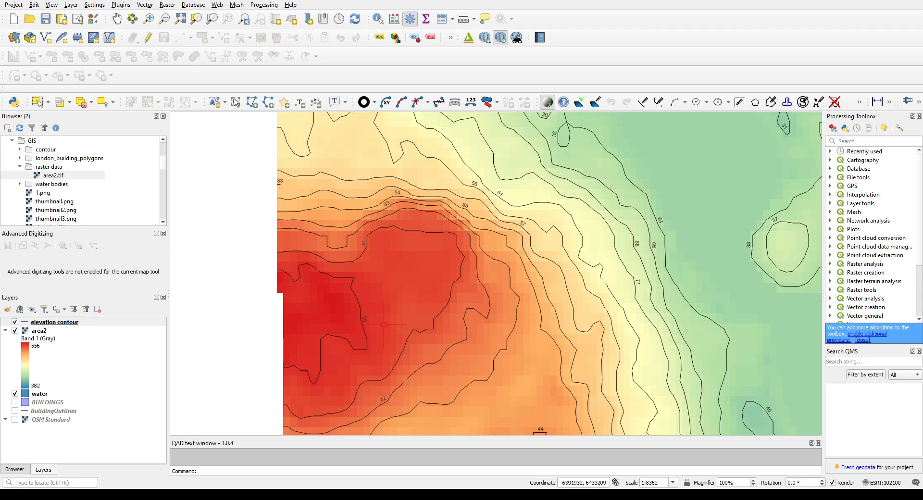
click(69, 324)
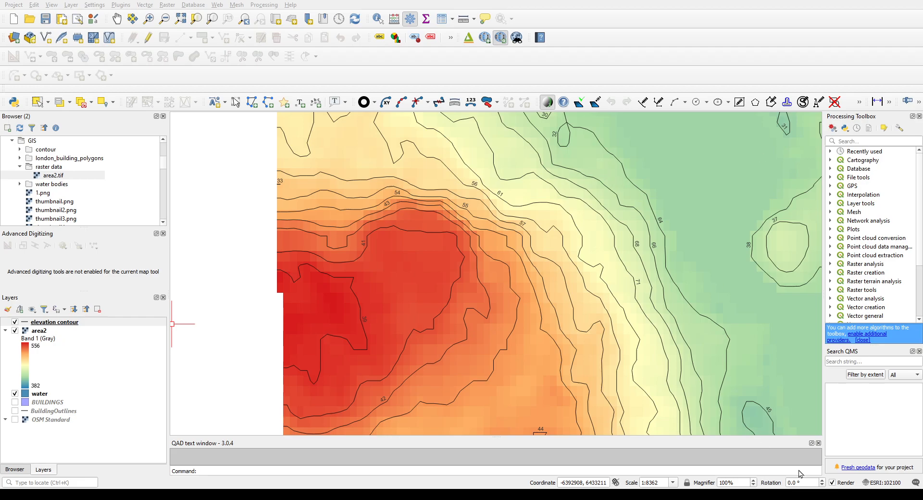
click(753, 480)
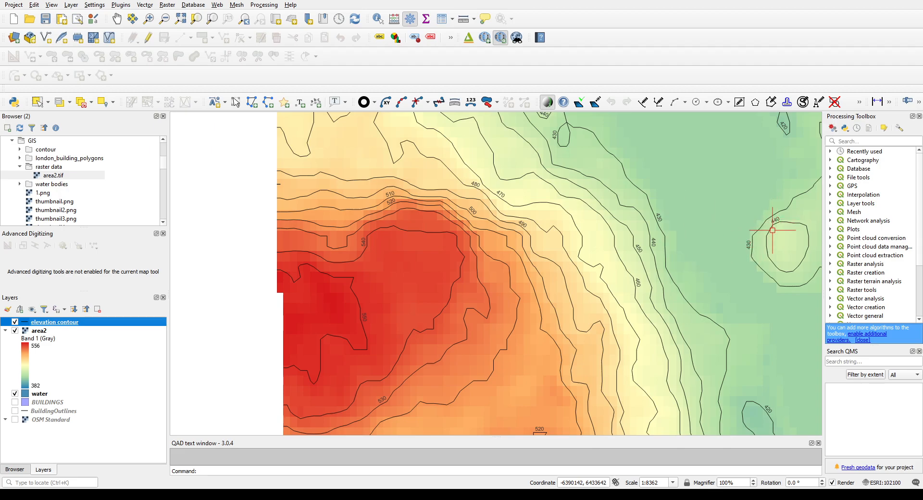
scroll(634, 289, down, 2)
scroll(620, 307, up, 2)
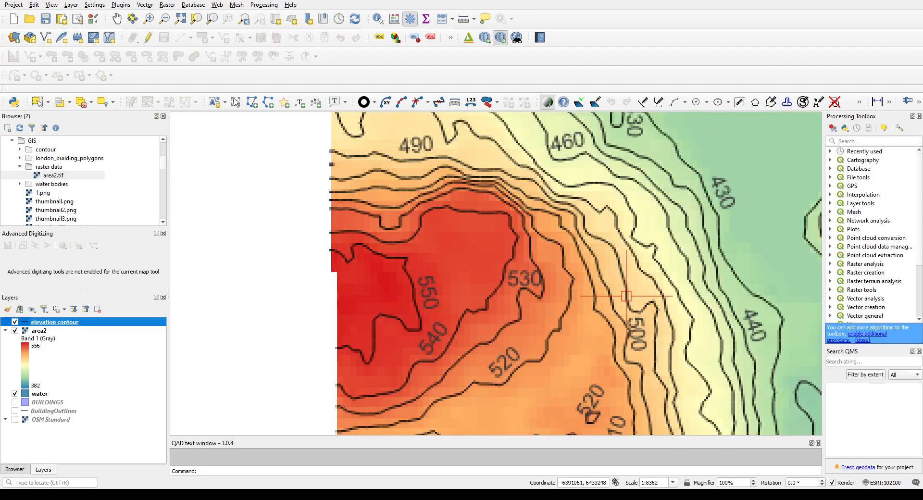
drag(567, 303, 509, 306)
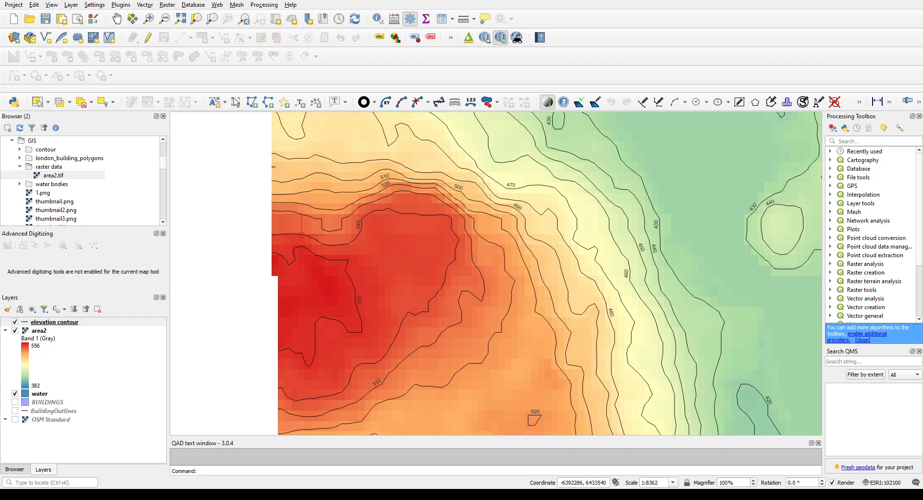
Step: Review the elevation contour layer's attribute table, selecting one contour record, and save the project
click(48, 323)
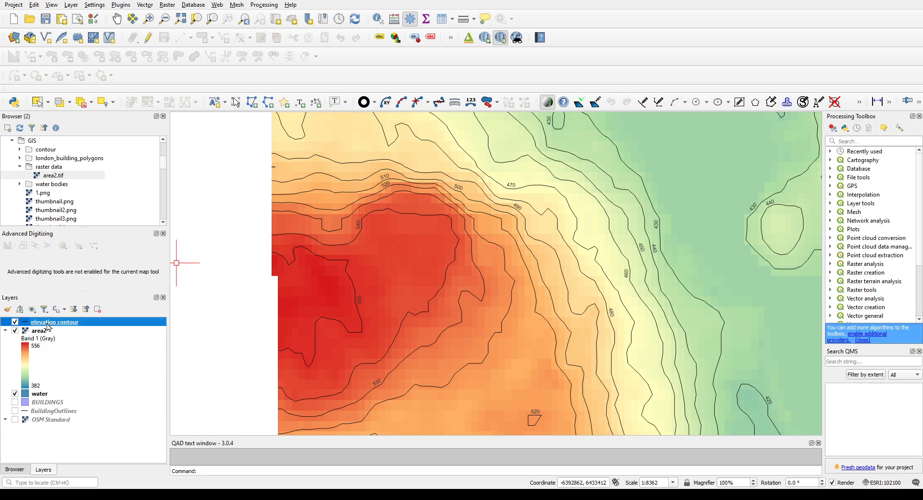
click(92, 217)
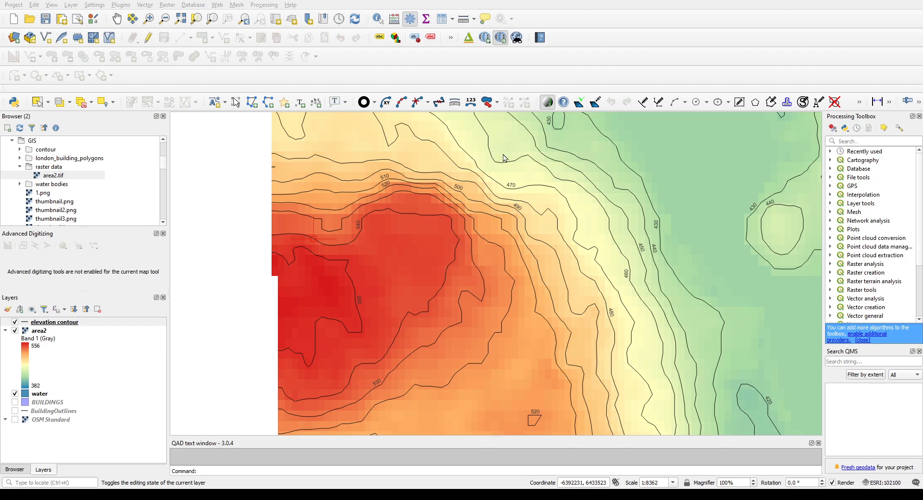
click(331, 241)
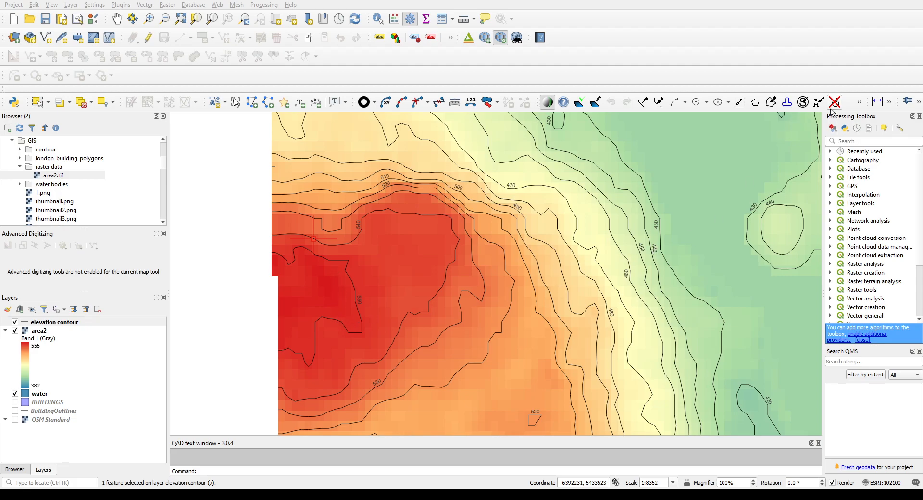
click(812, 116)
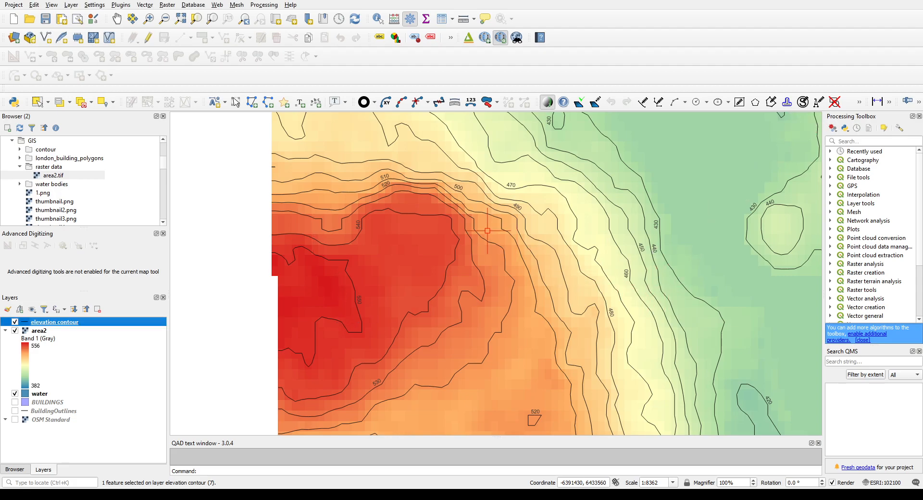
click(47, 19)
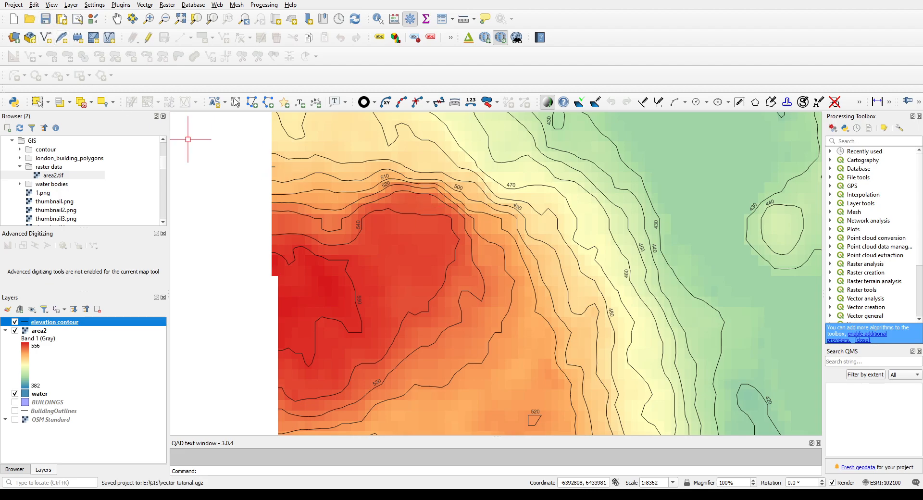